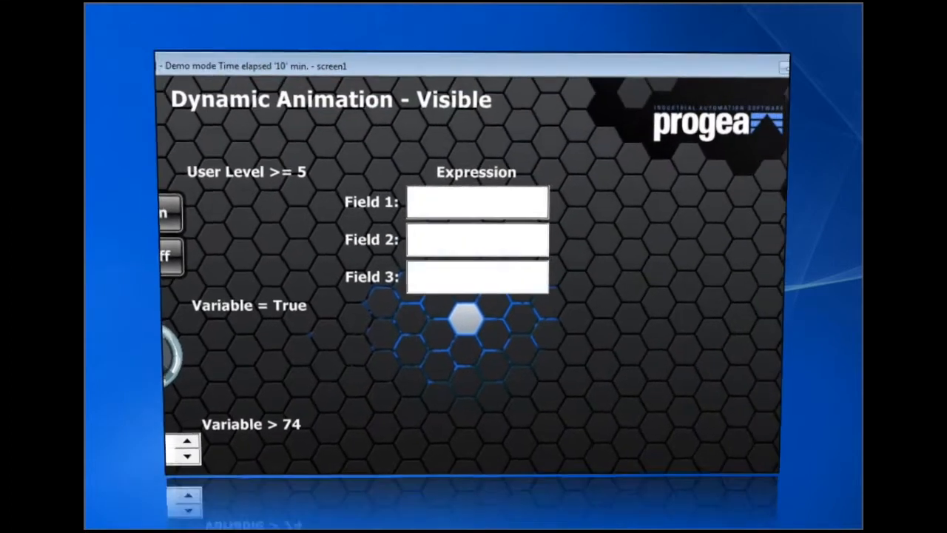
- Fill the three Expression fields with "fill in", "all" and "fields", and submit them
text(ill in)
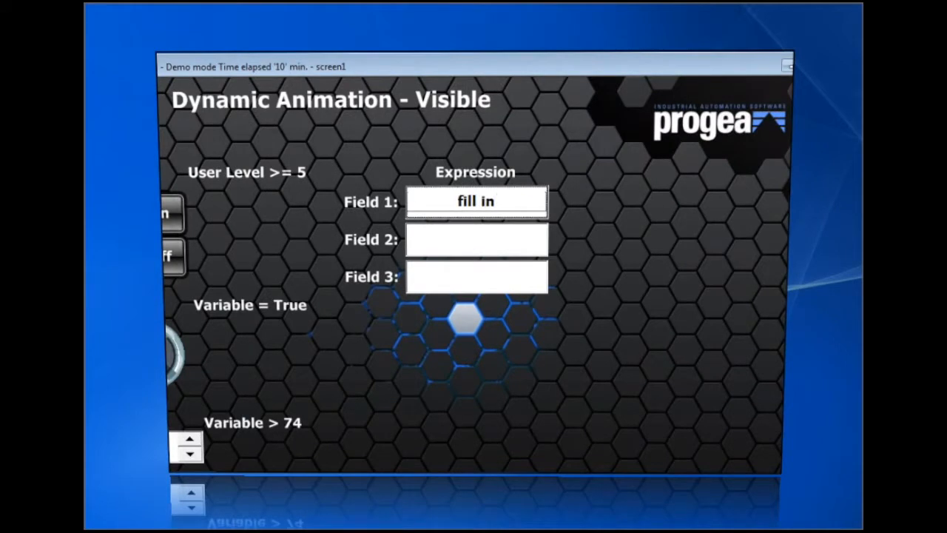
click(477, 239)
text(all)
key(Tab)
text(fields)
key(Return)
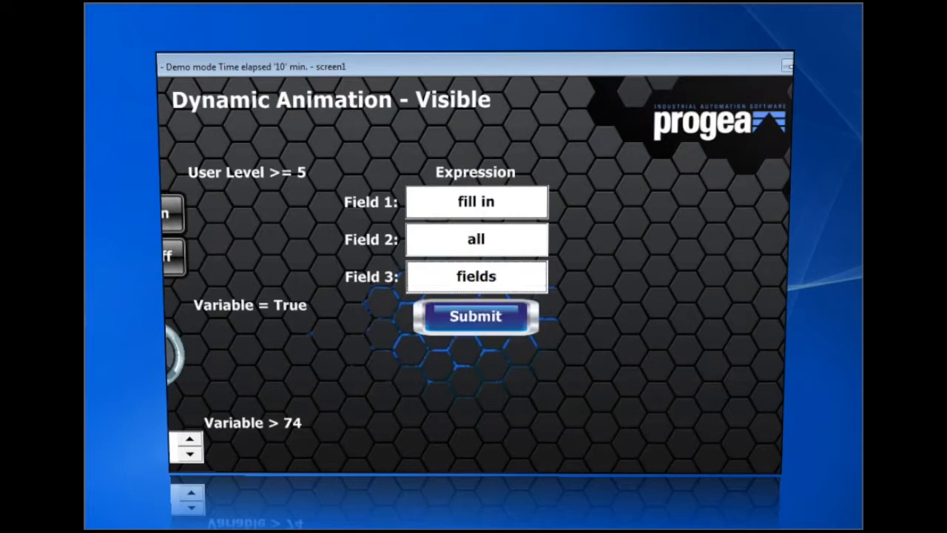
click(476, 317)
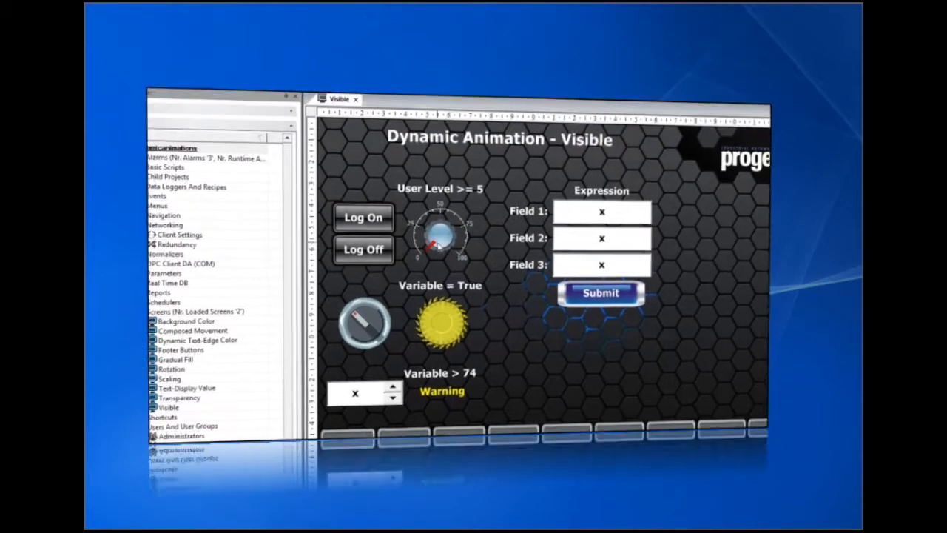
- Select the User Level gauge and expand its Visible dynamics to examine the visibility settings
click(466, 260)
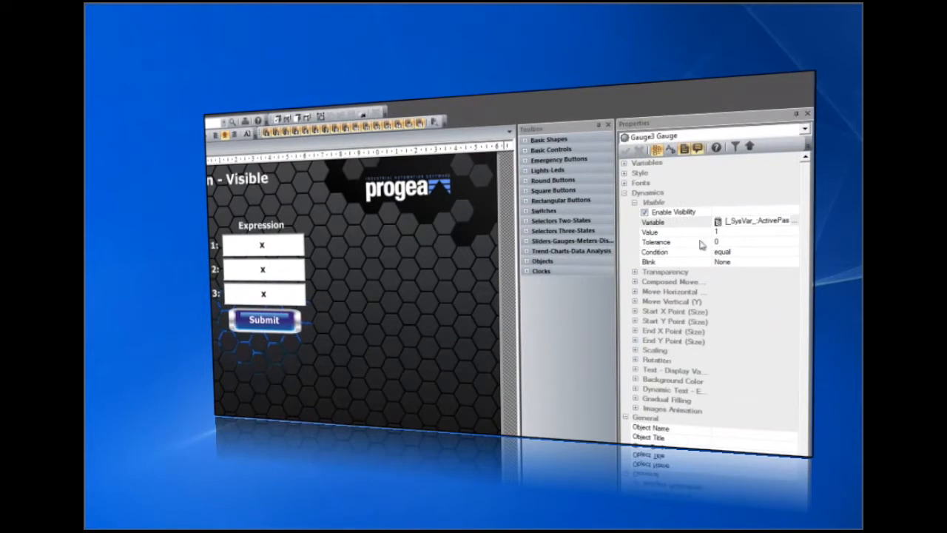
click(625, 193)
click(625, 203)
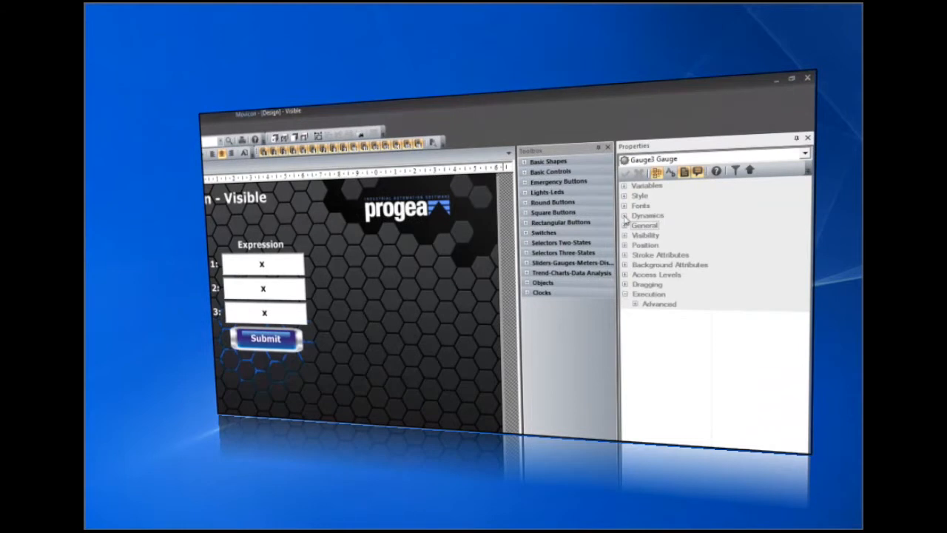
click(625, 216)
click(635, 225)
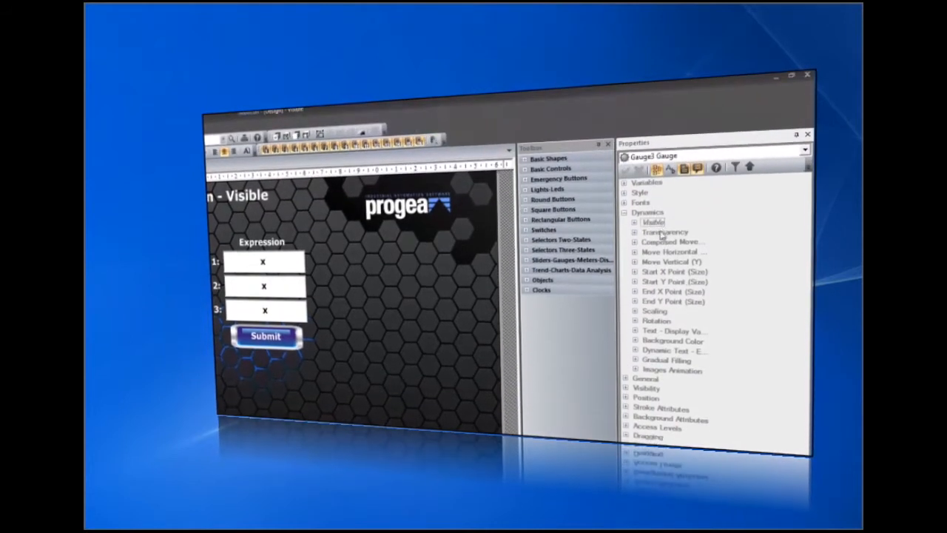
click(634, 222)
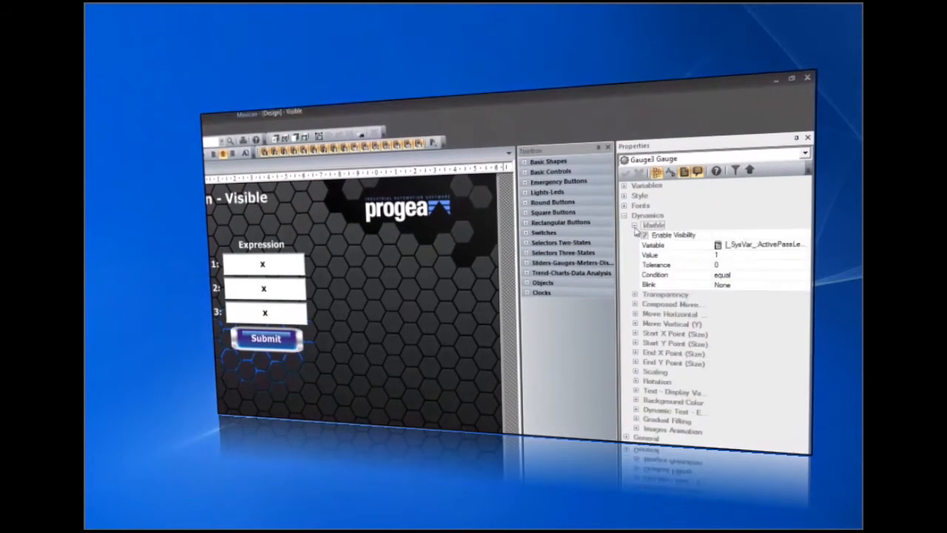
click(645, 236)
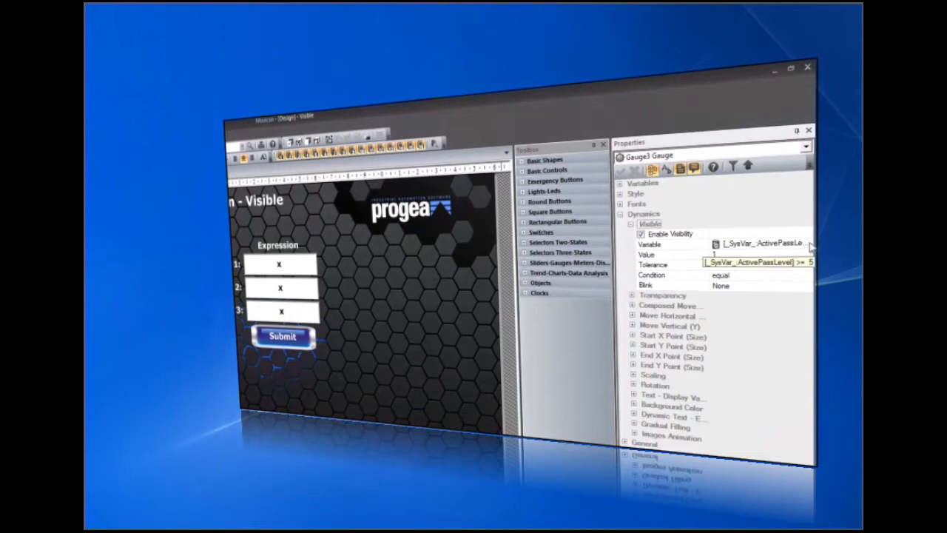
- Open the expression behind the gauge's visibility variable, examine its ActivePassLevel term, and close the editor
click(808, 244)
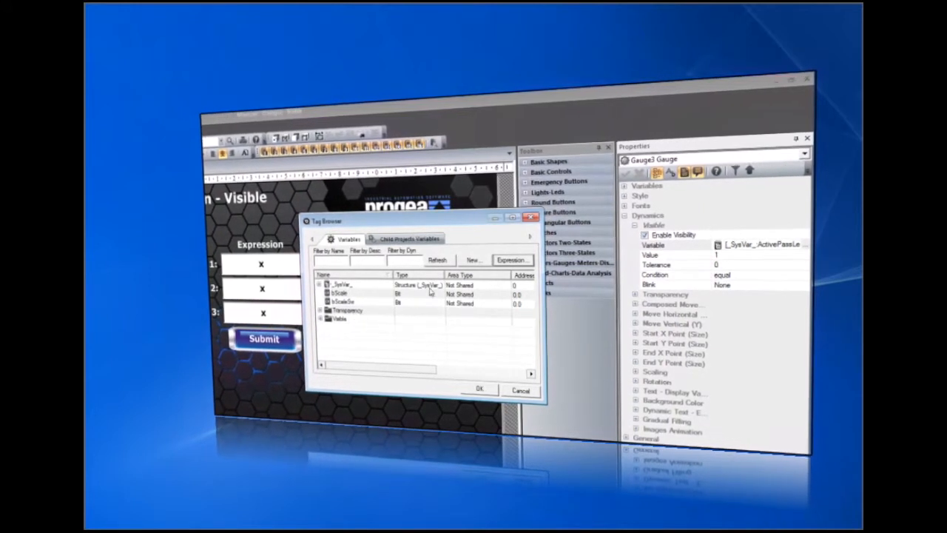
click(511, 260)
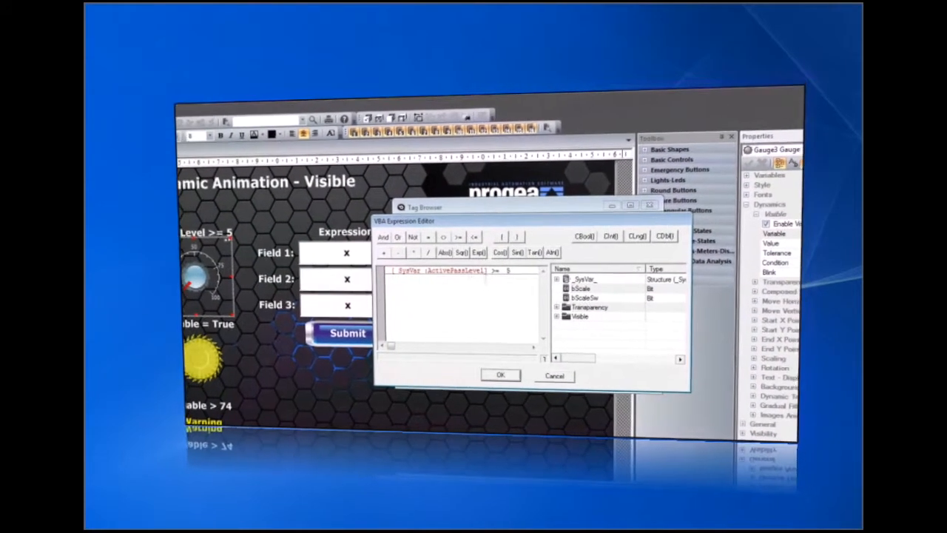
click(465, 267)
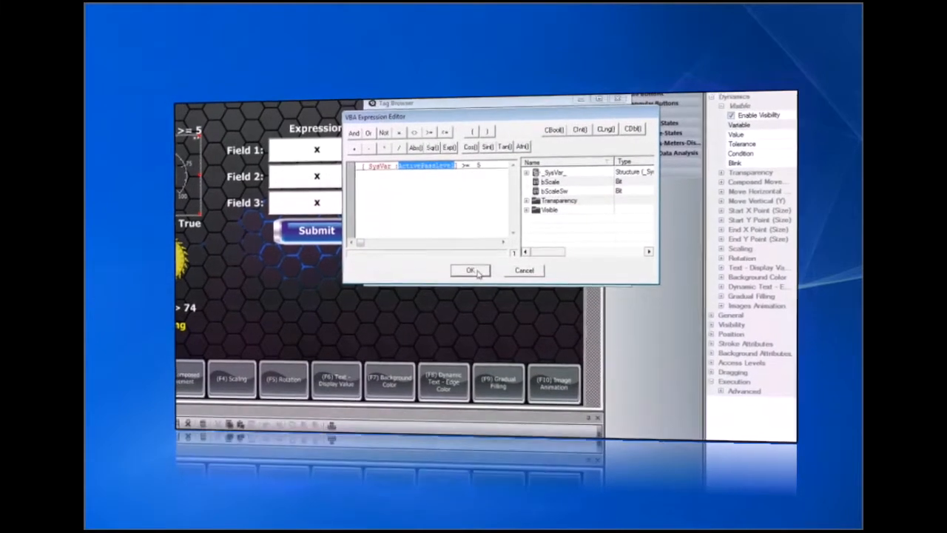
click(472, 271)
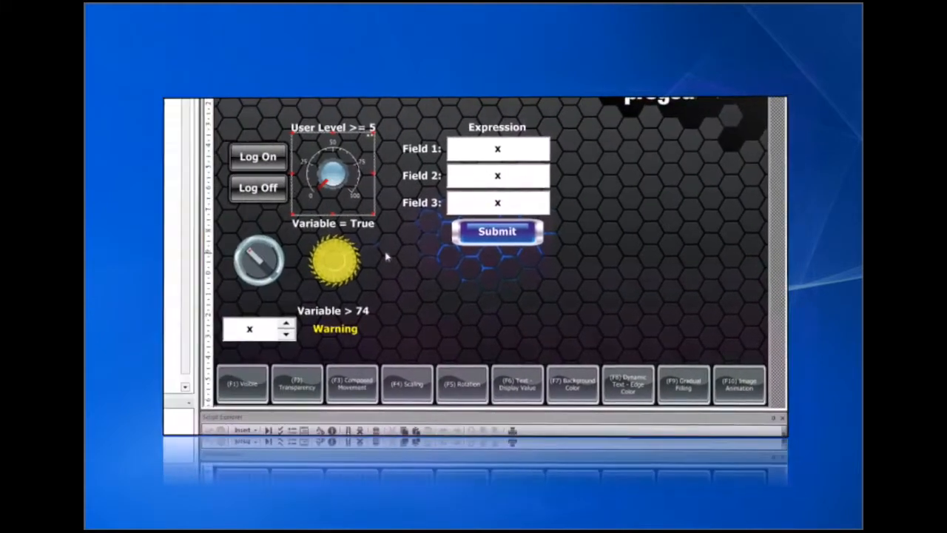
- Examine the saw blade symbol's visibility variable and the command variable of the rotary switch that controls it
click(317, 266)
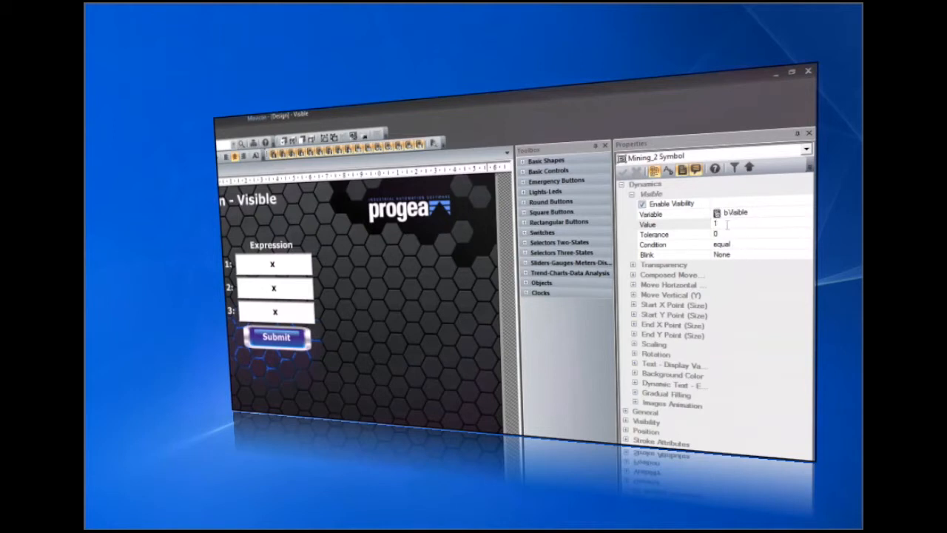
click(754, 216)
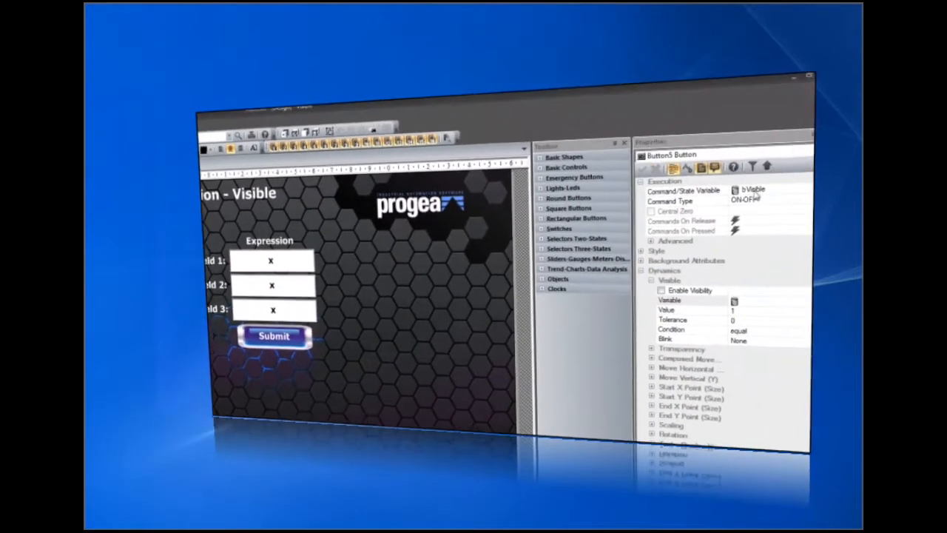
click(754, 191)
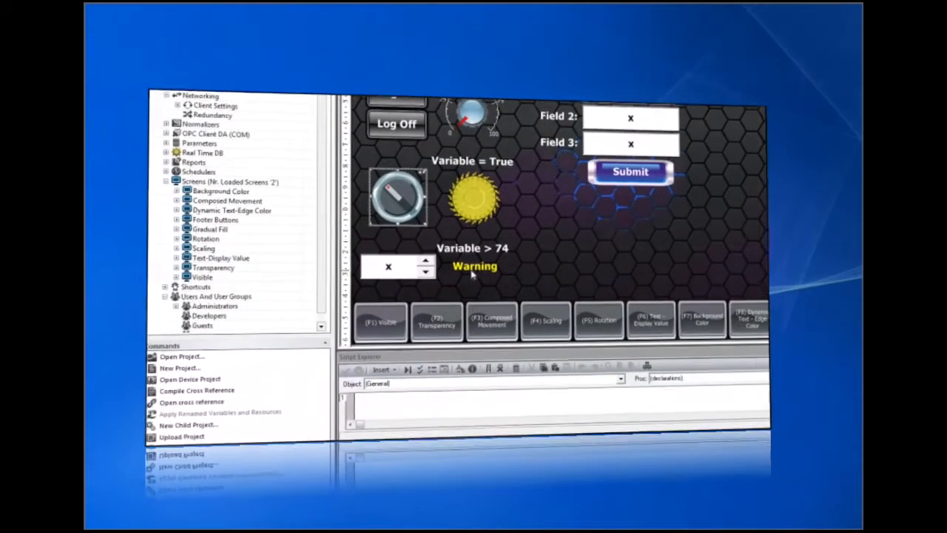
- Select the Warning text and set the blink speed of its visibility animation to Medium
click(472, 271)
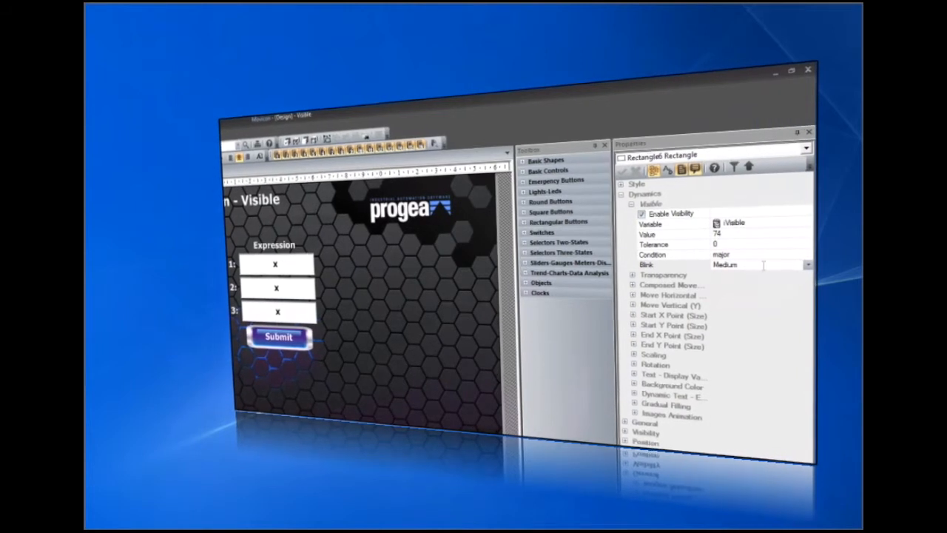
click(808, 264)
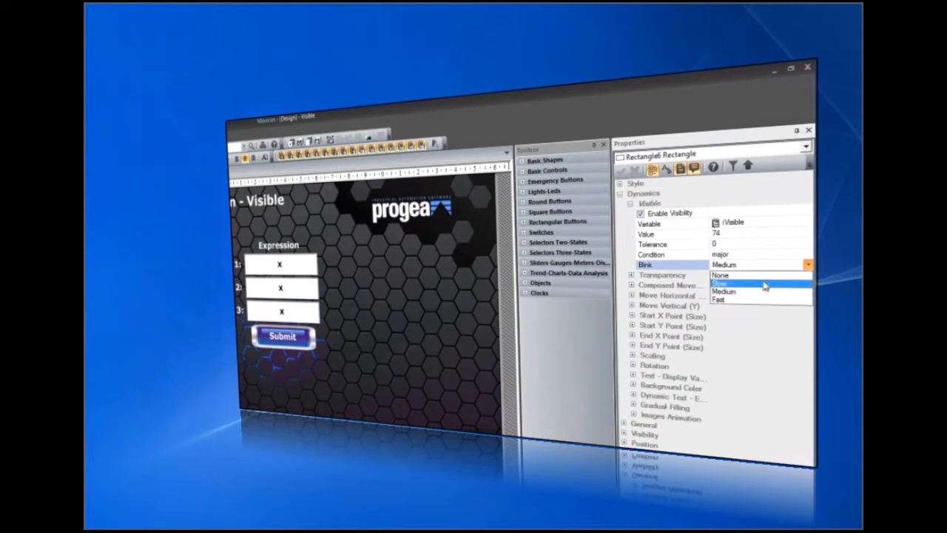
click(759, 291)
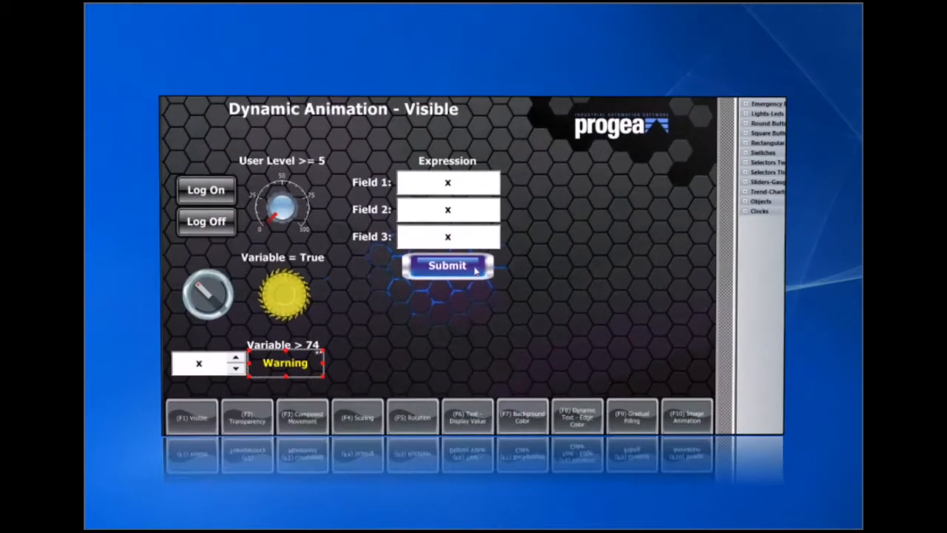
- Open the Submit button's visibility expression to examine its string conditions, and close the editor
click(483, 272)
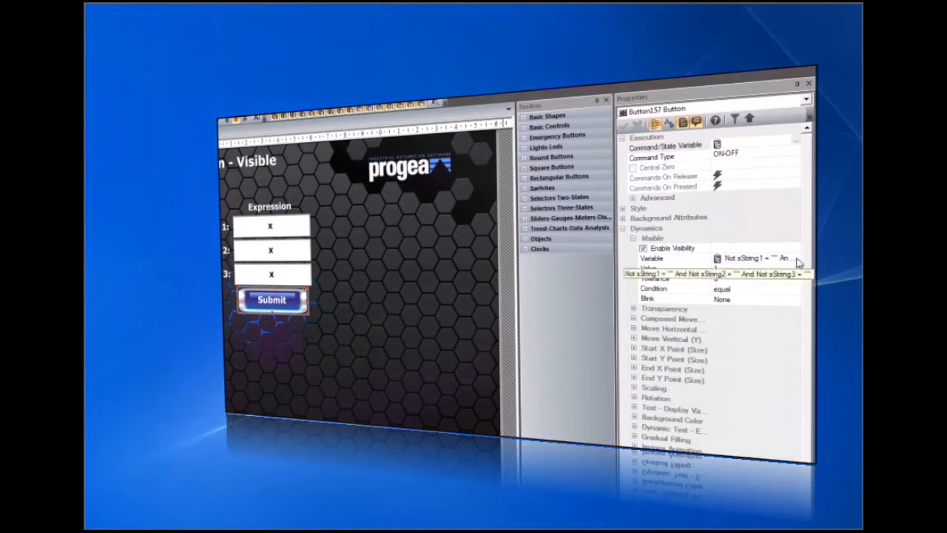
click(509, 216)
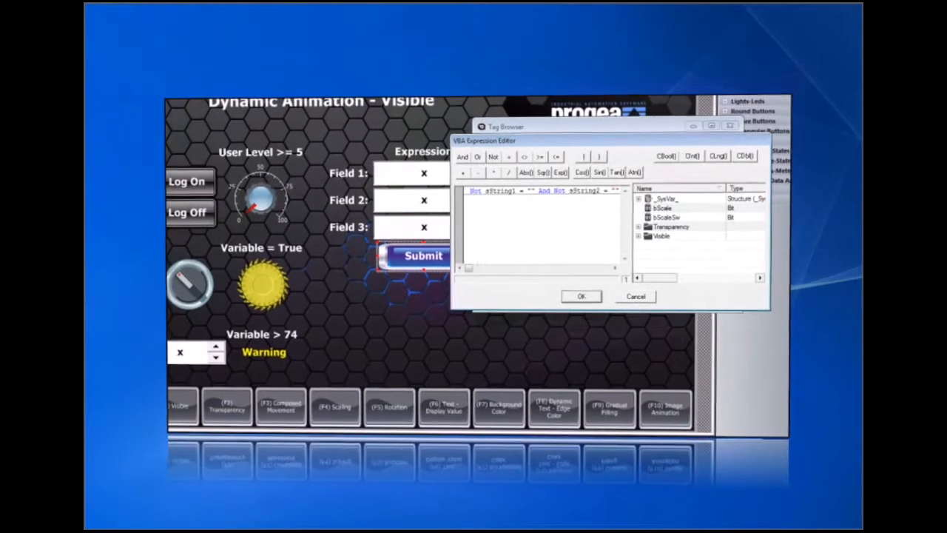
drag(469, 267, 474, 270)
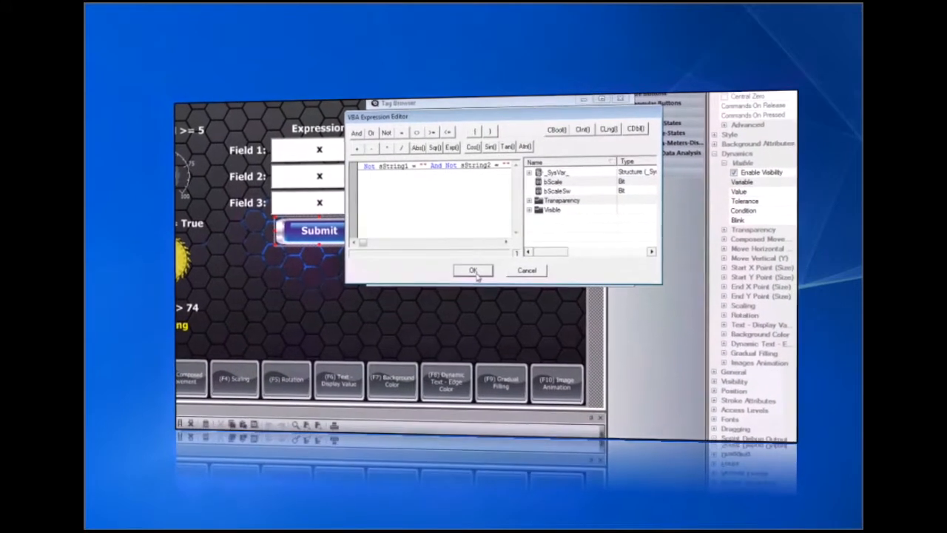
click(485, 294)
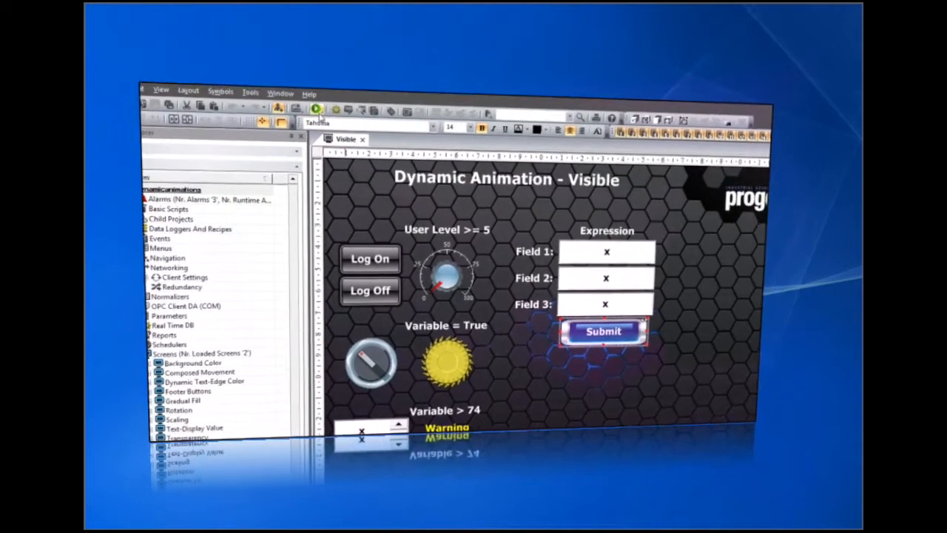
- Run the project, dismiss the evaluation notice, and log on with the user name and password
click(310, 108)
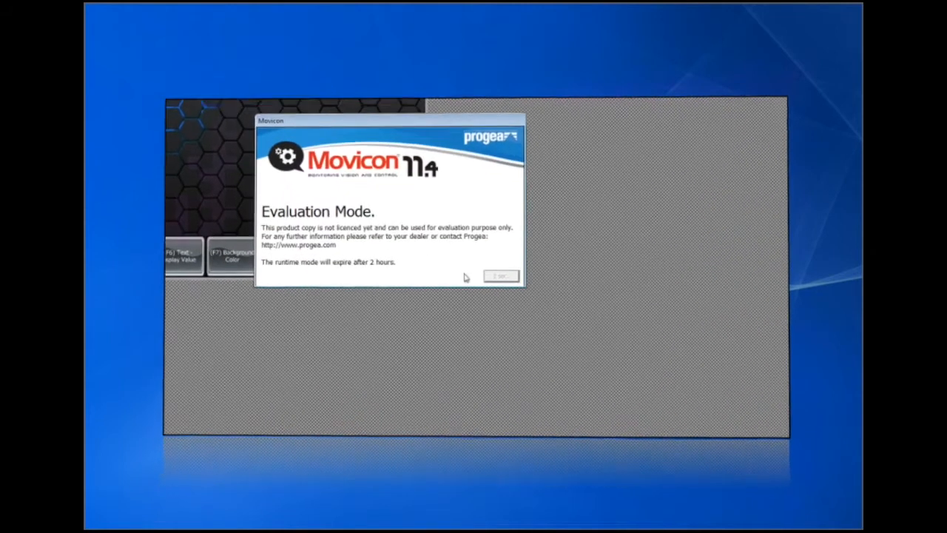
click(475, 268)
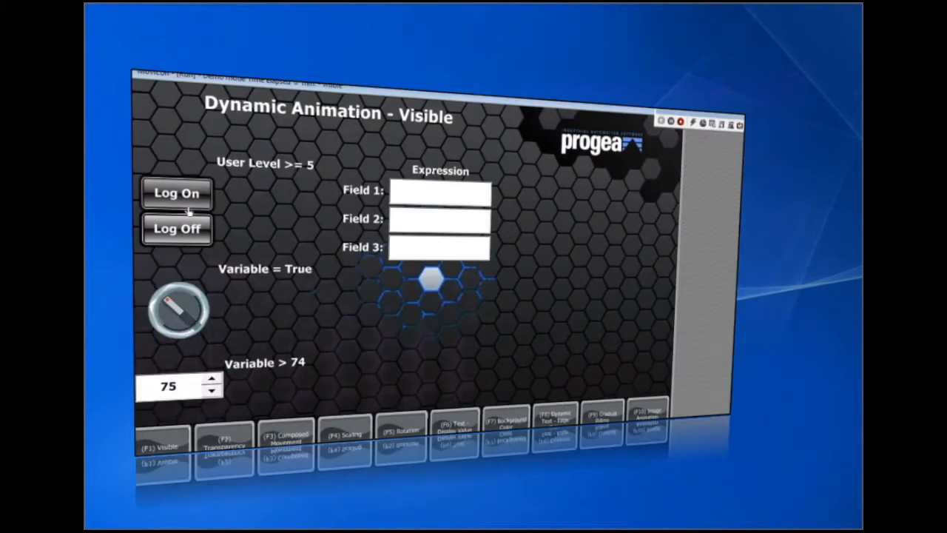
click(190, 201)
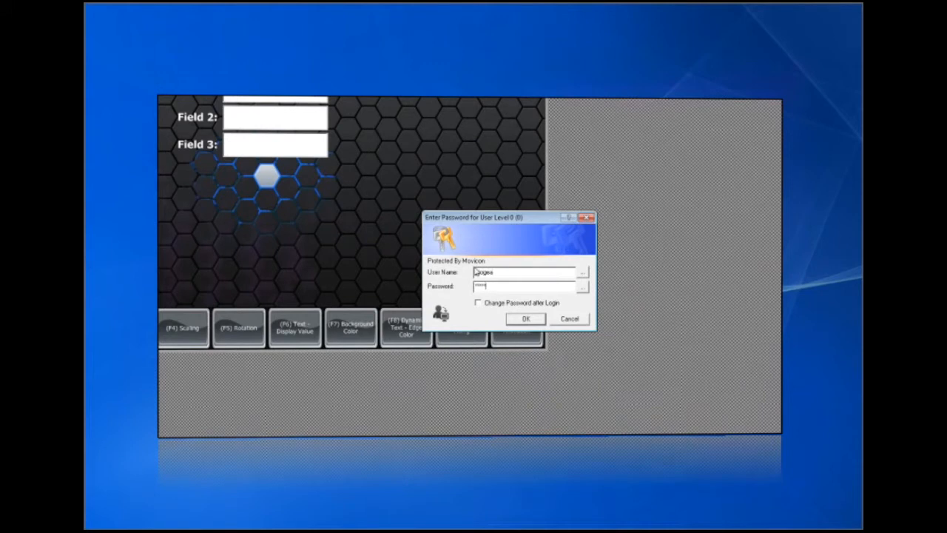
key(Return)
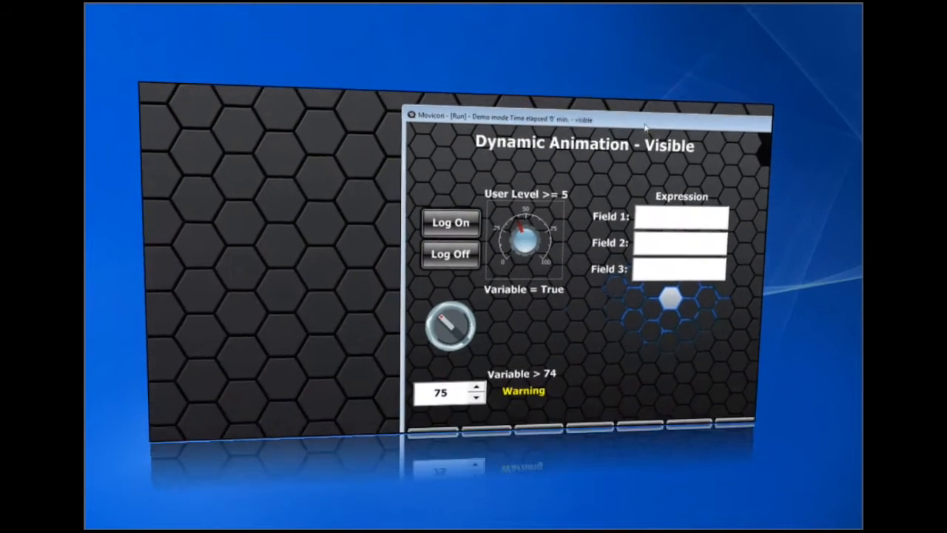
- Toggle the rotary switch on and off several times to test the saw blade's visibility, leaving it off
click(449, 334)
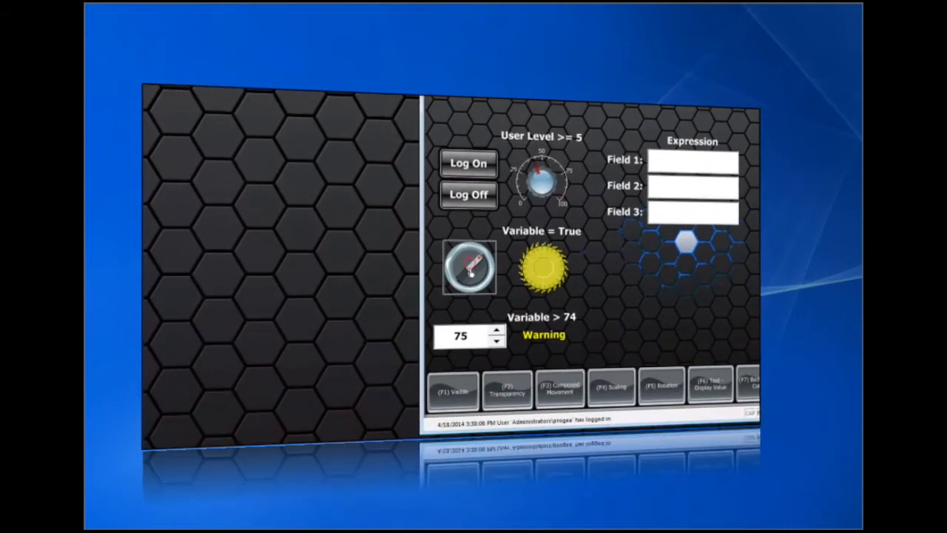
click(470, 267)
click(469, 272)
click(469, 276)
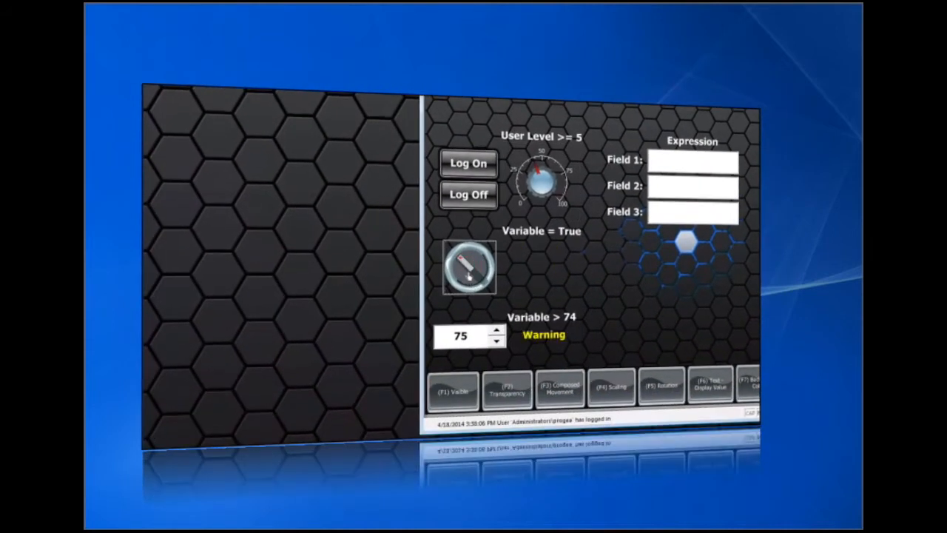
click(468, 271)
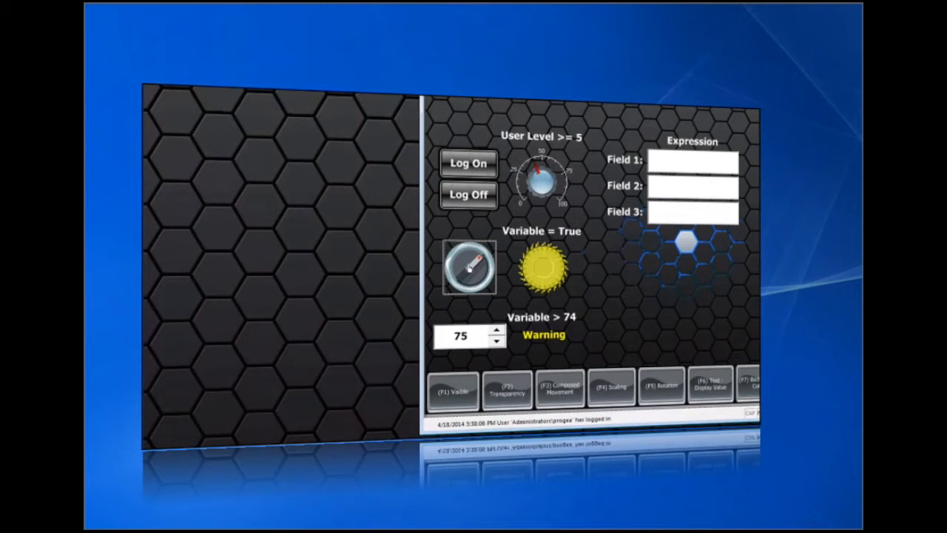
click(469, 270)
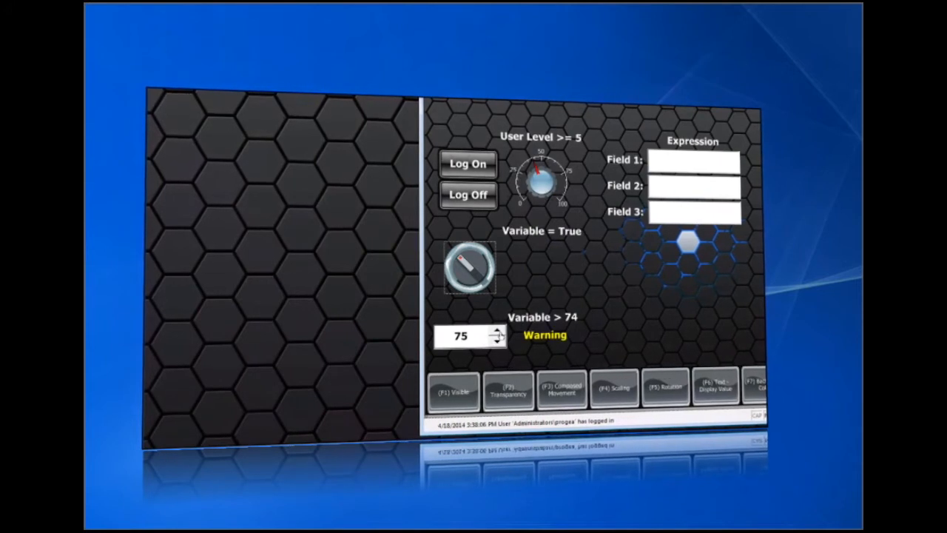
- Raise the "Variable > 74" value to 76 and lower it to 74 to test the Warning text's visibility
click(498, 332)
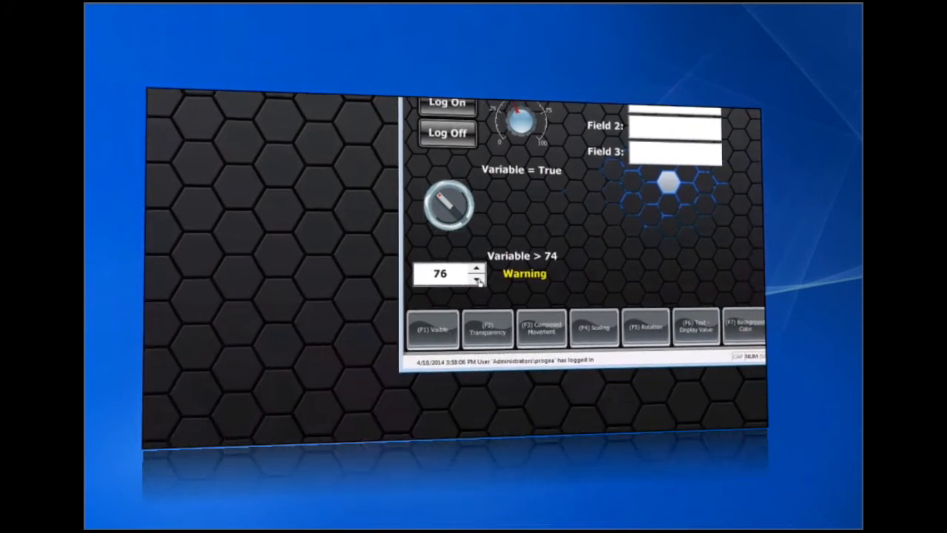
click(472, 266)
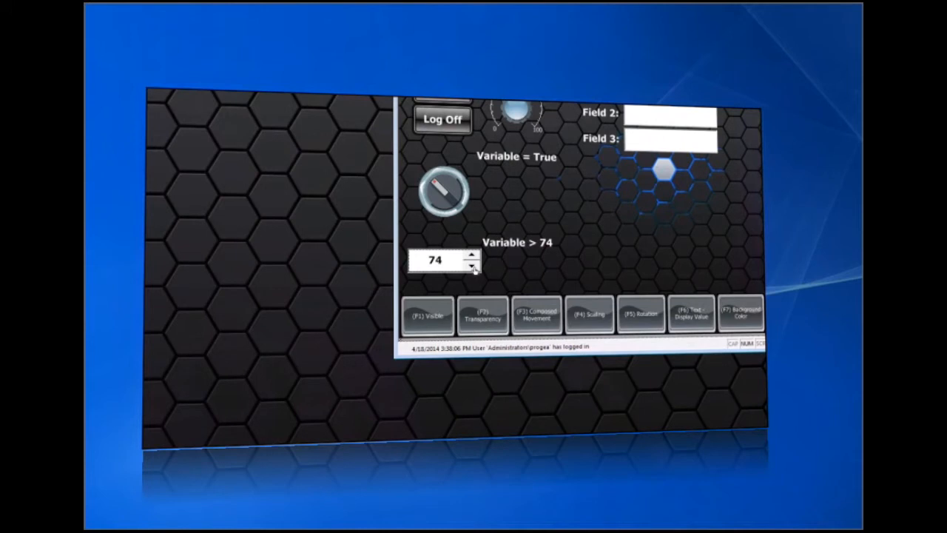
click(471, 265)
click(471, 255)
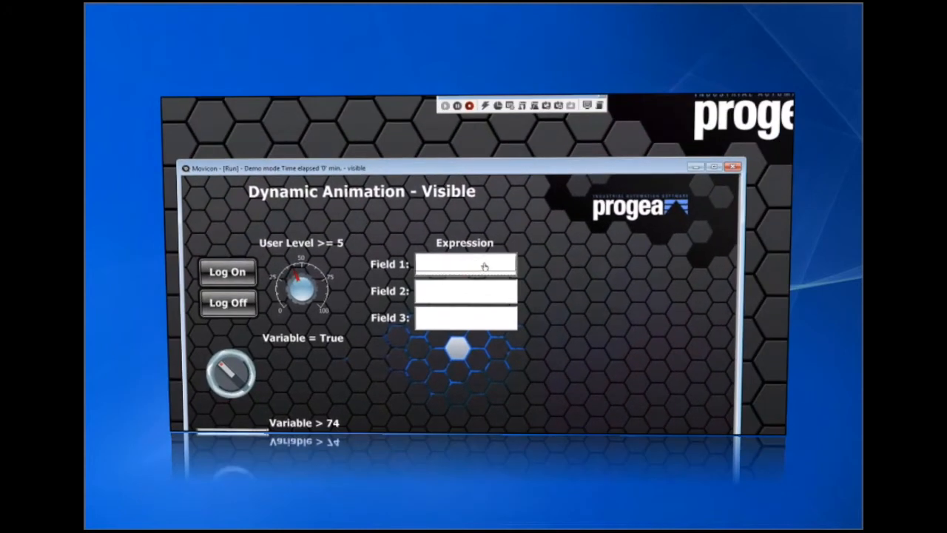
- Enter "fill in", "all" and "feild" in Fields 1 to 3 of the running project and submit the form
click(467, 268)
text(fill in)
click(451, 301)
text(all)
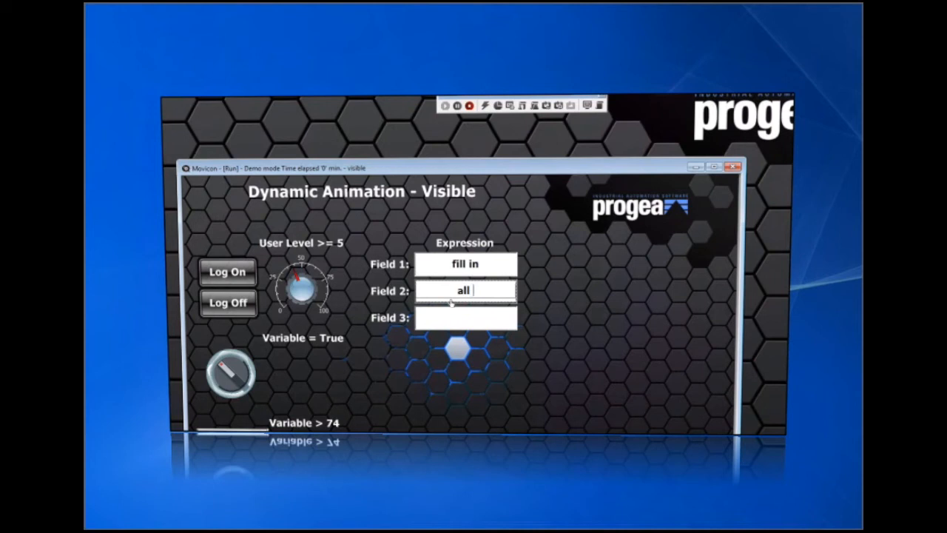
click(451, 319)
text(feild)
key(Return)
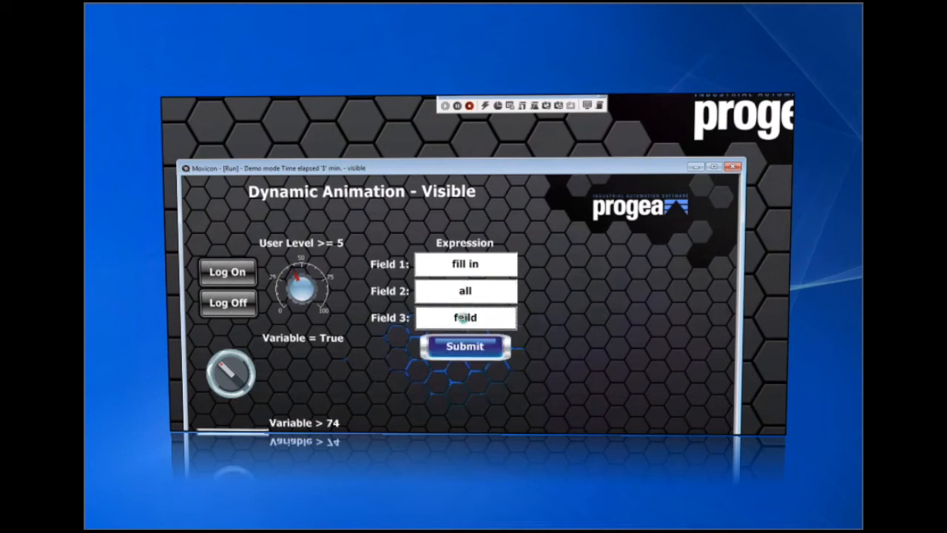
click(462, 346)
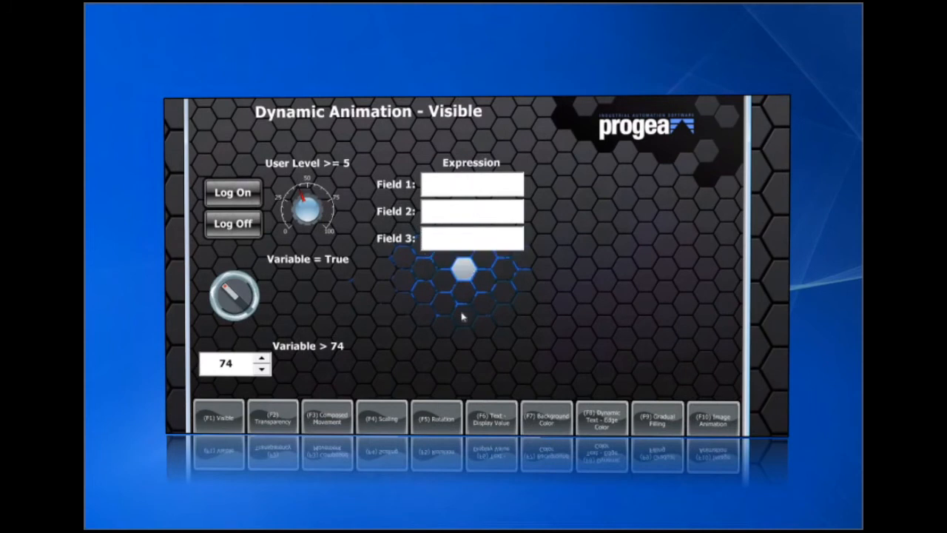